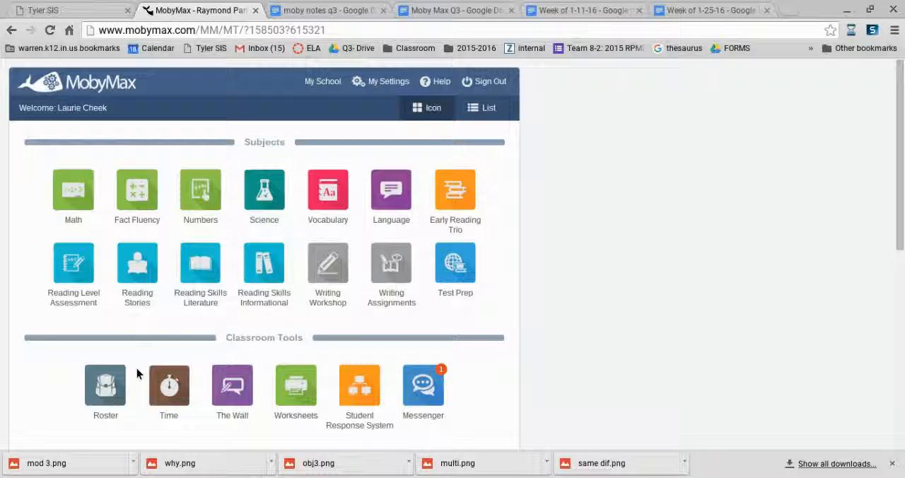
- Open the class roster and filter the student list to the ISTEP 2016 group
left_click(101, 393)
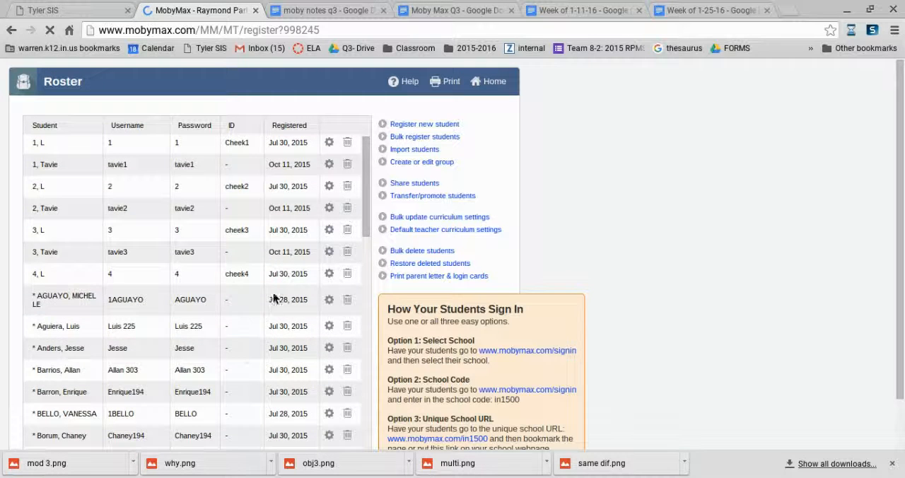
scroll(258, 321, "down", 10)
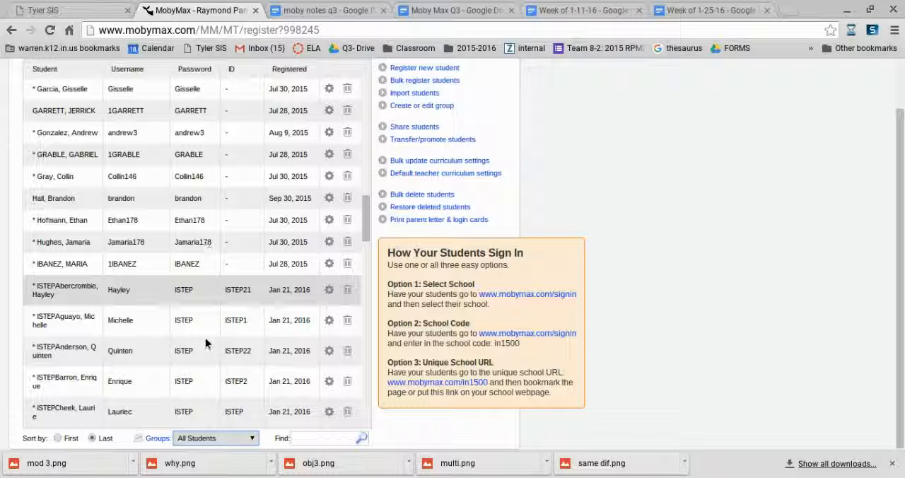
left_click(187, 395)
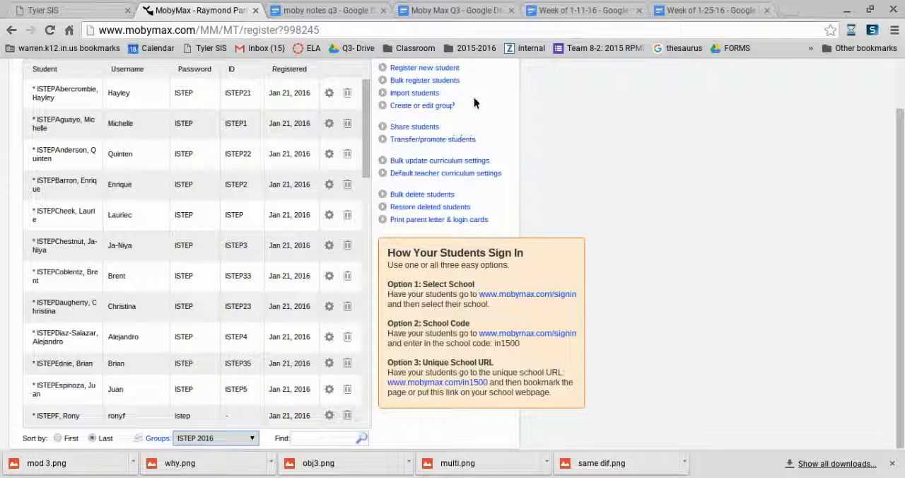
- Start a bulk update of curriculum settings for all students in the ISTEP 2016 group
left_click(484, 161)
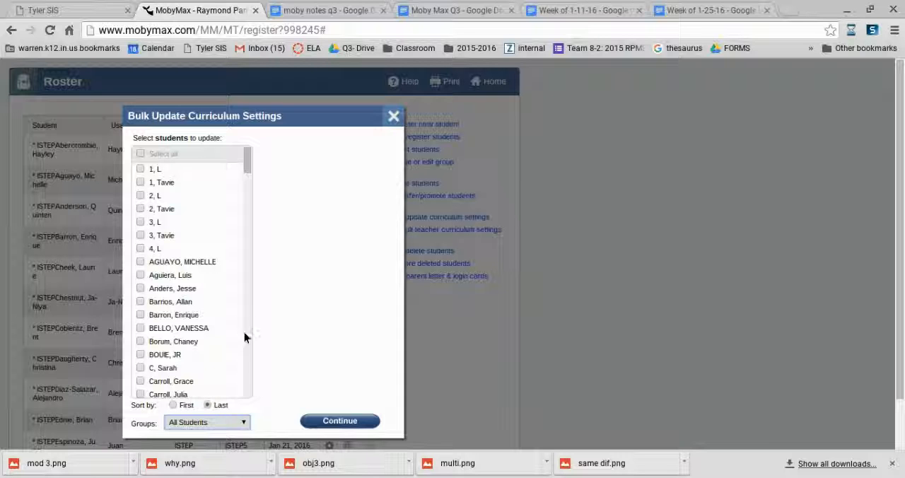
left_click(243, 422)
left_click(217, 382)
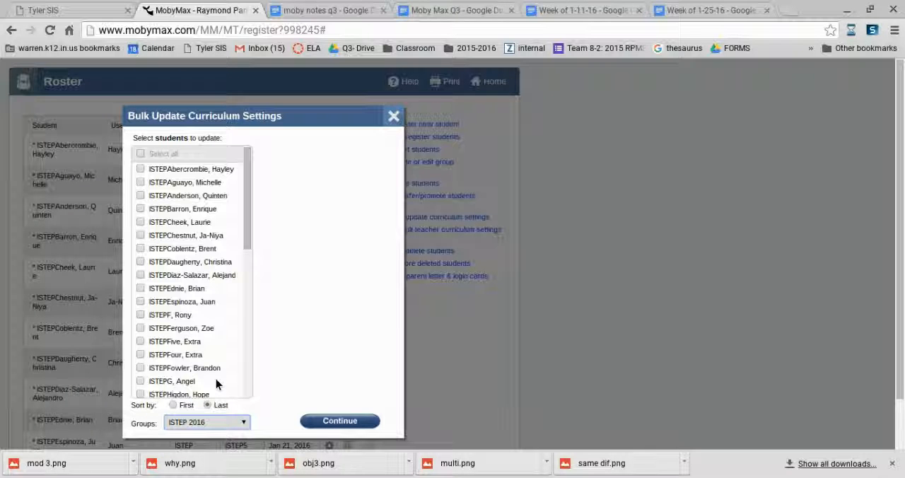
left_click(140, 153)
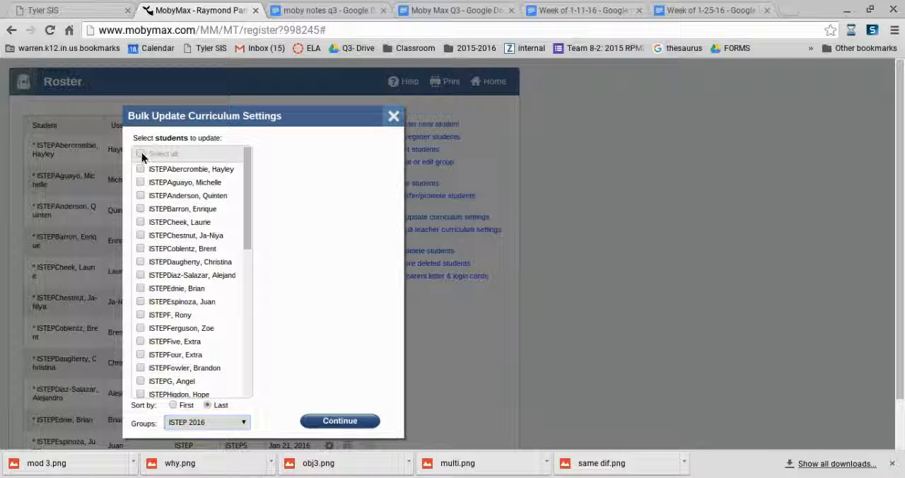
left_click(353, 420)
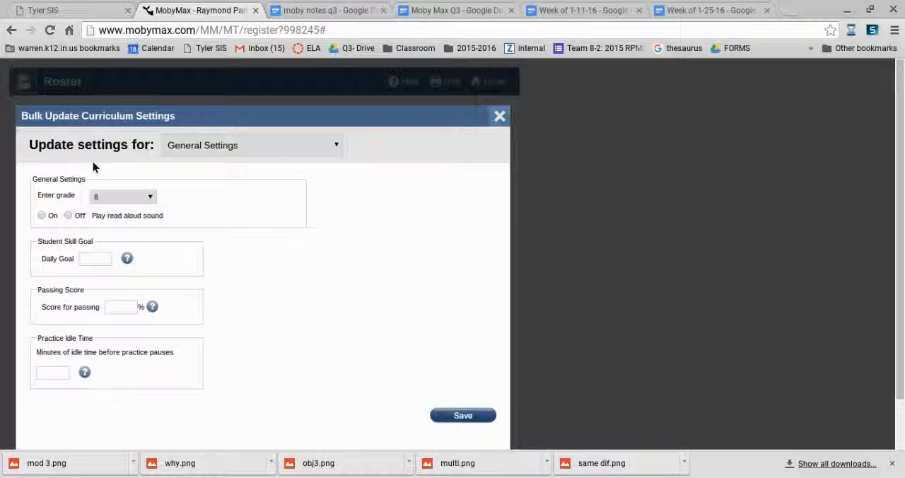
- Turn on read aloud sound, set the passing score to 80% and practice idle time to 1 minute, and save these general settings
left_click(42, 215)
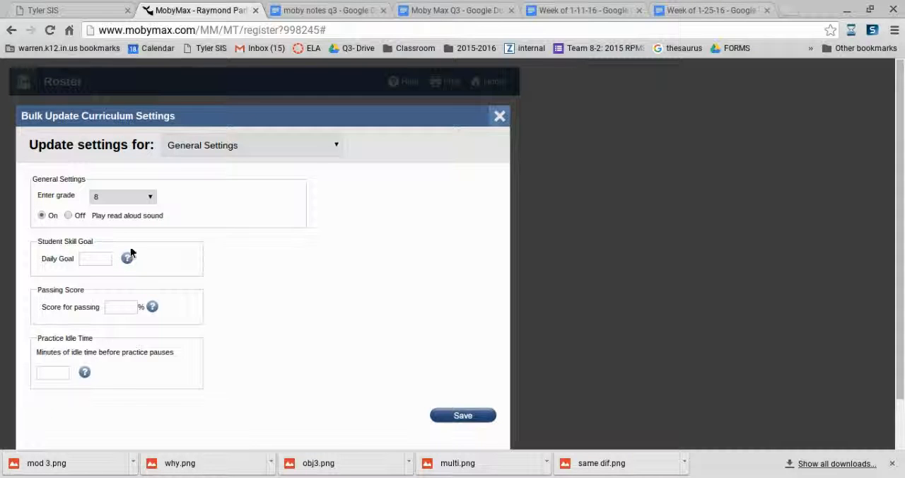
mouse_move(128, 259)
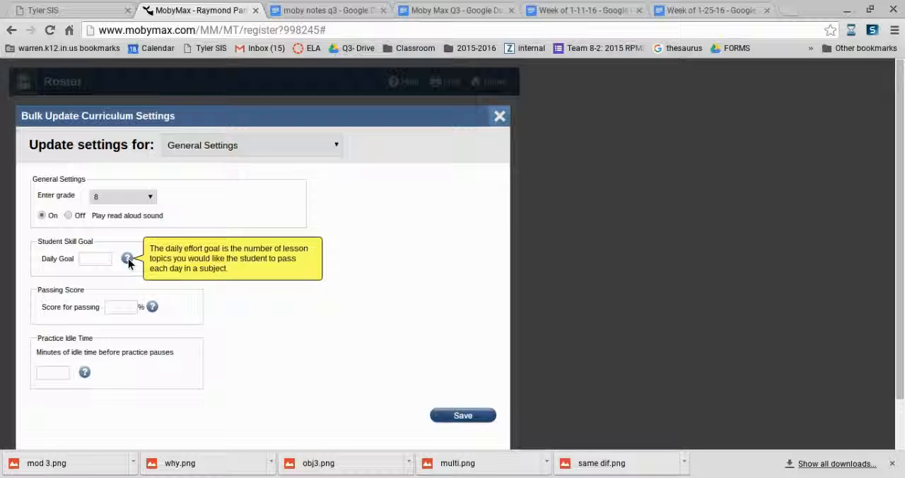
left_click(118, 306)
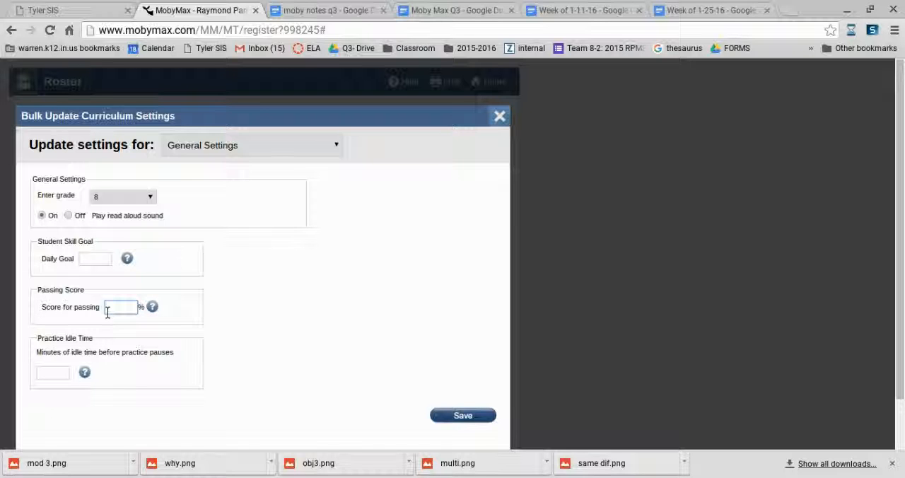
type("80")
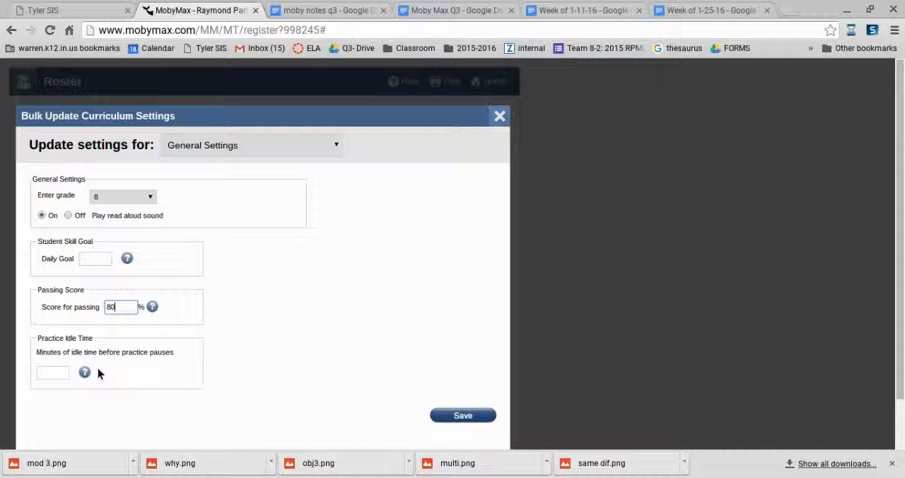
left_click(56, 374)
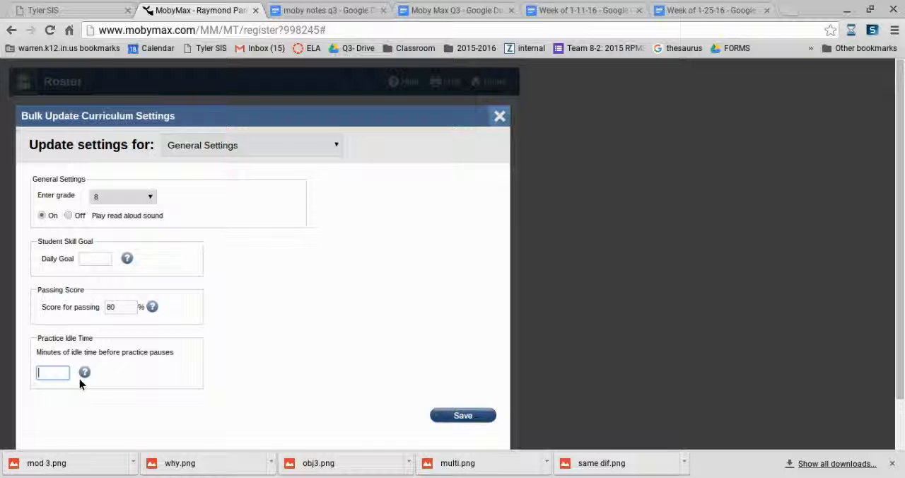
type("1")
left_click(468, 420)
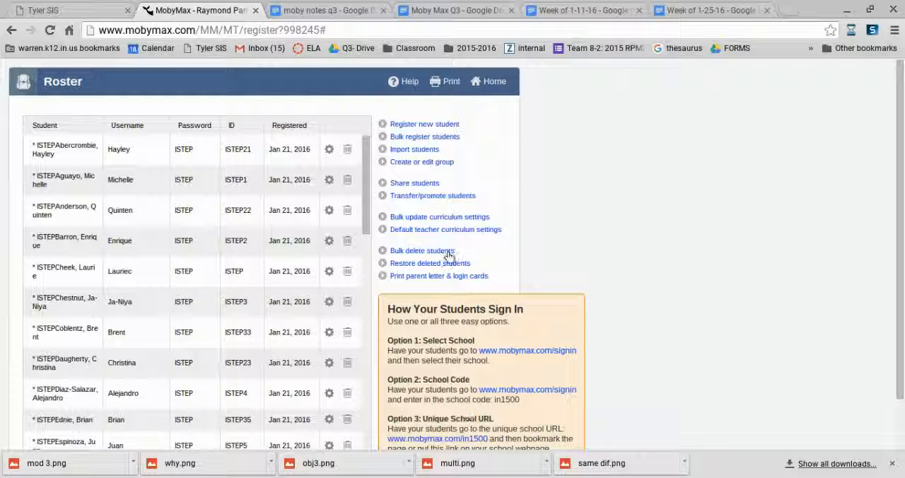
- Start another bulk curriculum update for all ISTEP 2016 students and bring up the Show/Hide settings
left_click(403, 218)
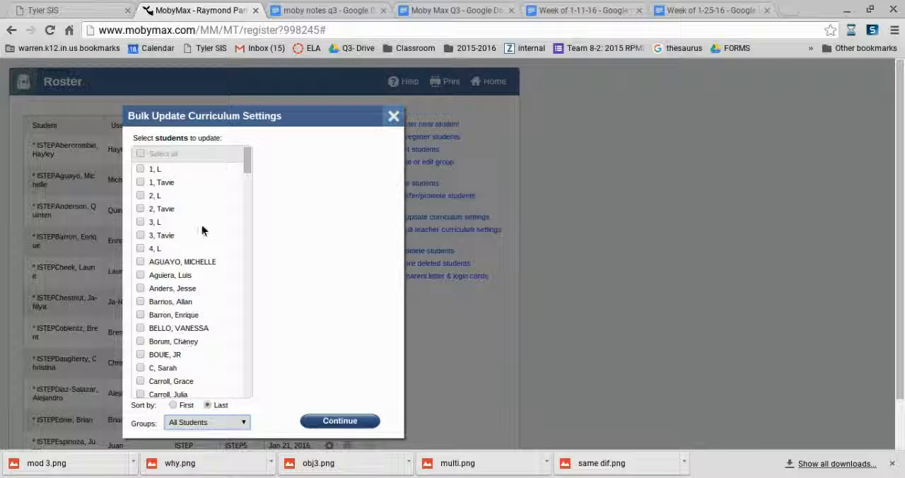
left_click(208, 377)
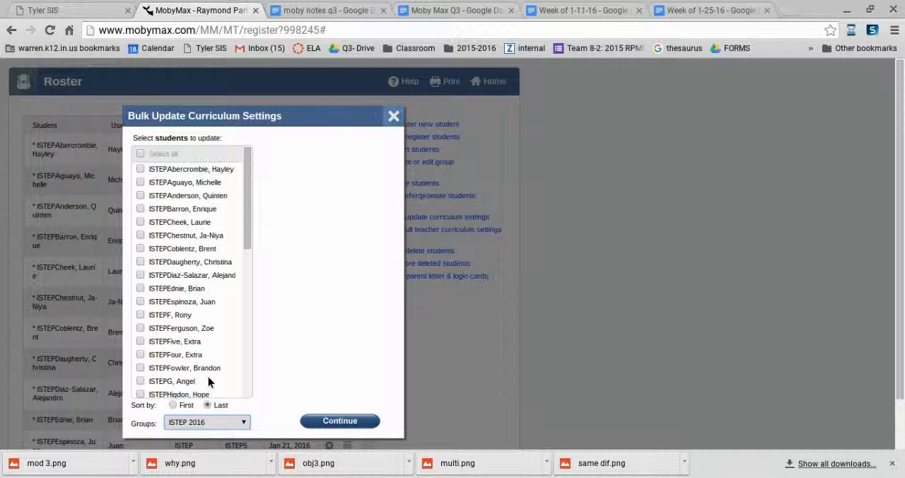
left_click(140, 154)
left_click(355, 428)
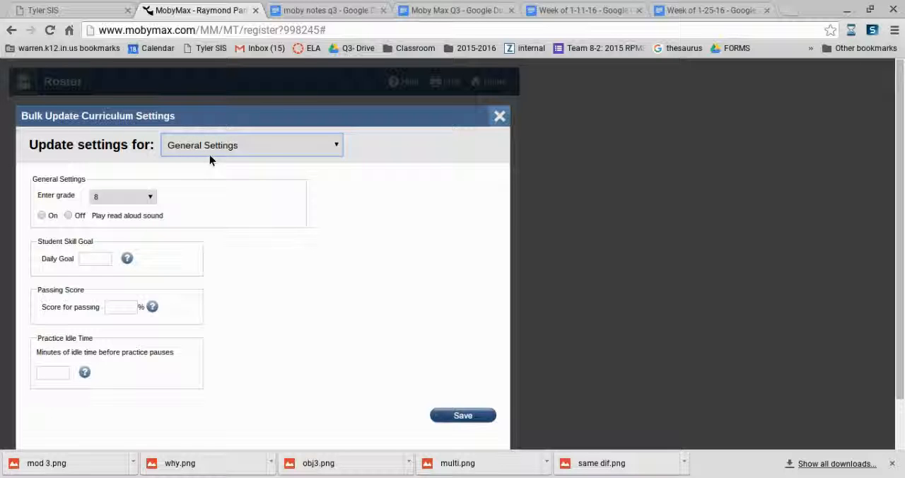
left_click(209, 174)
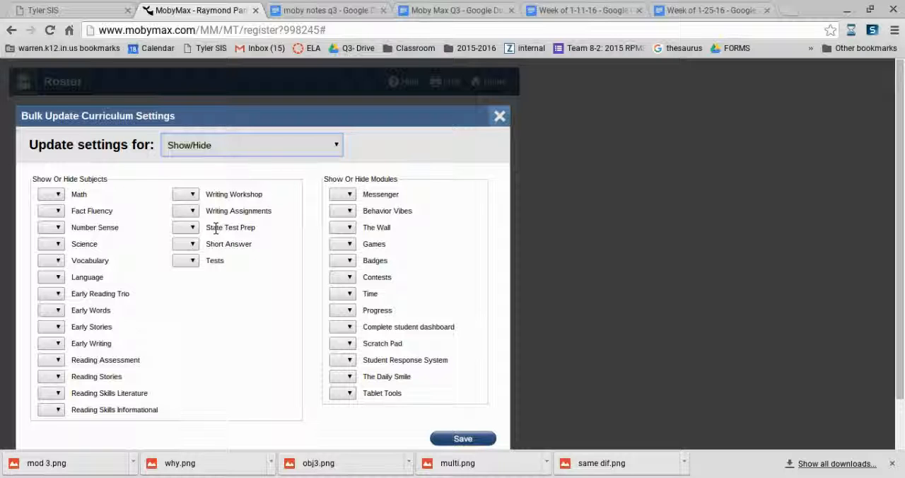
- Set Fact Fluency to On, and set Math, Number Sense and Science to Off
left_click(59, 192)
left_click(57, 224)
left_click(58, 212)
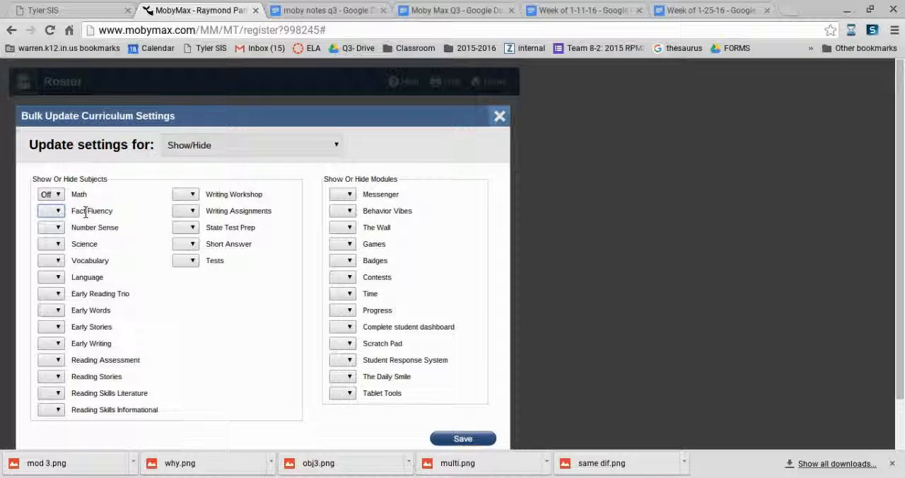
left_click(49, 240)
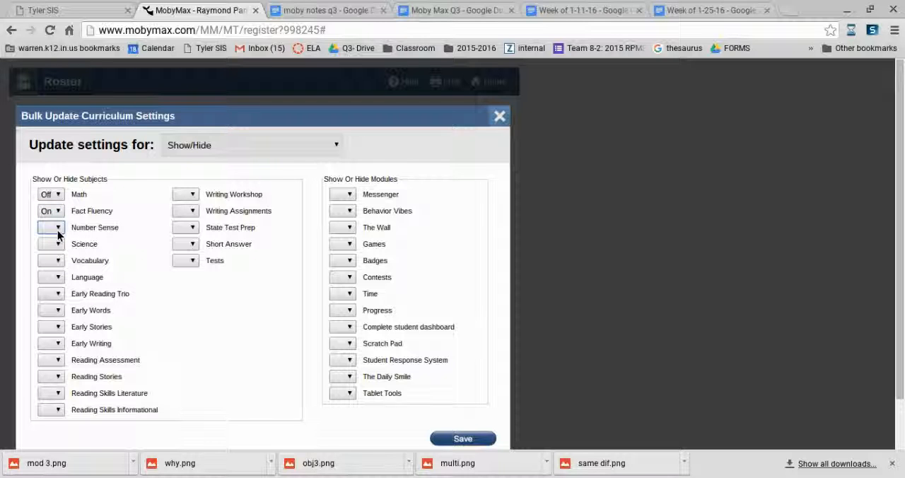
left_click(58, 234)
left_click(56, 257)
left_click(59, 245)
left_click(57, 258)
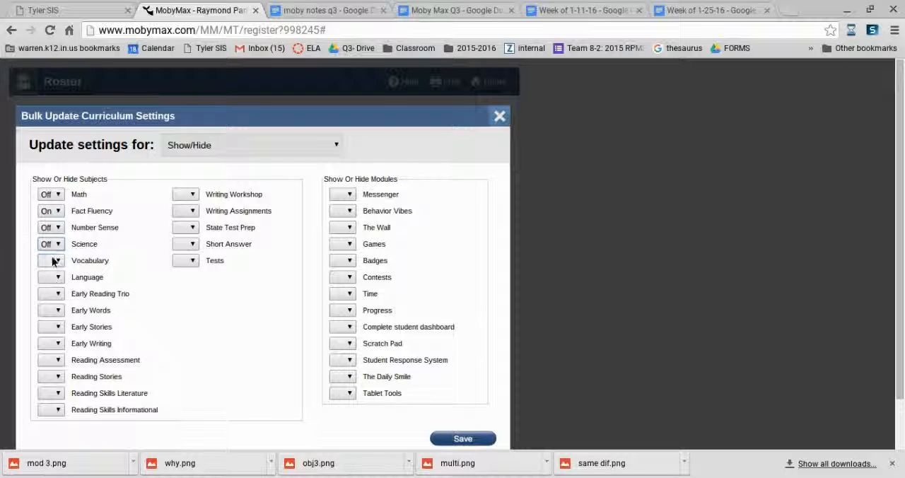
- Set the Vocabulary subject to On and the Language subject to Off
left_click(58, 260)
left_click(54, 294)
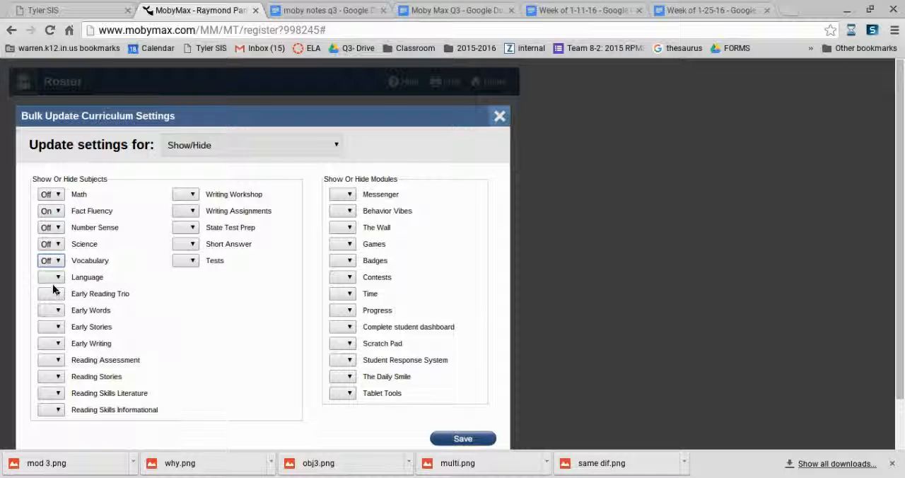
left_click(57, 278)
left_click(58, 309)
left_click(57, 261)
left_click(51, 294)
- Set the Early Reading Trio, Early Words, Early Stories and Early Writing subjects to Off
left_click(51, 294)
left_click(47, 327)
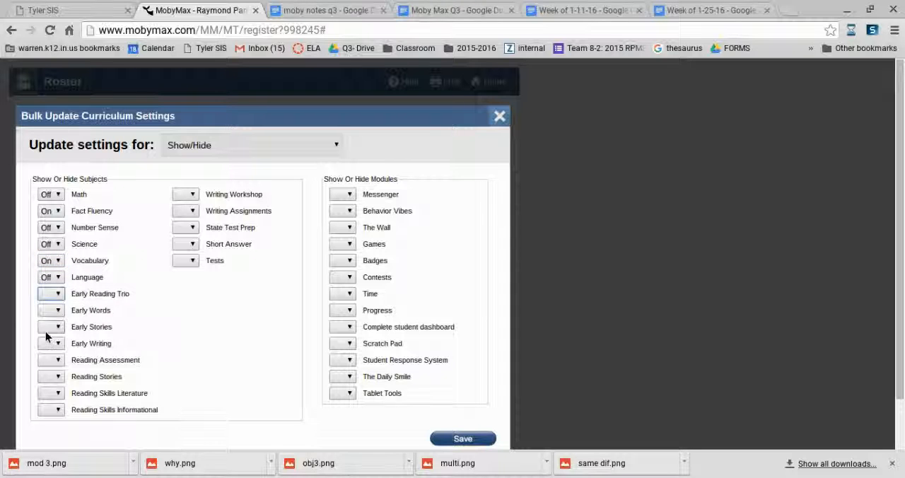
left_click(50, 311)
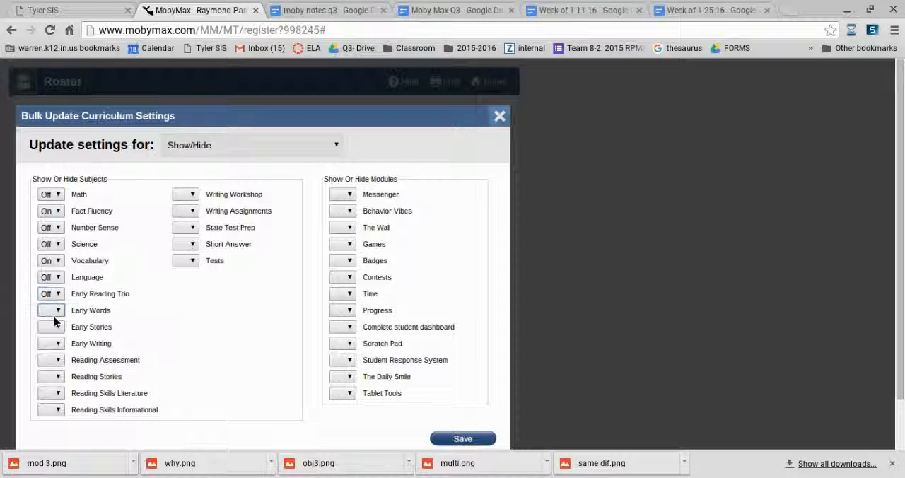
left_click(48, 351)
left_click(50, 327)
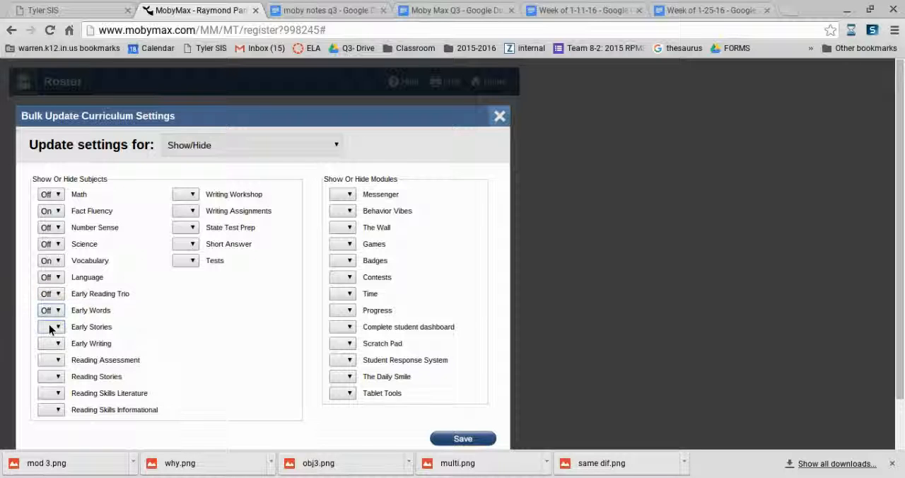
left_click(48, 331)
left_click(54, 365)
left_click(51, 344)
left_click(55, 381)
- Set Reading Assessment, Reading Stories, Reading Skills Literature and Reading Skills Informational to Off
left_click(62, 364)
left_click(52, 388)
left_click(54, 379)
left_click(47, 410)
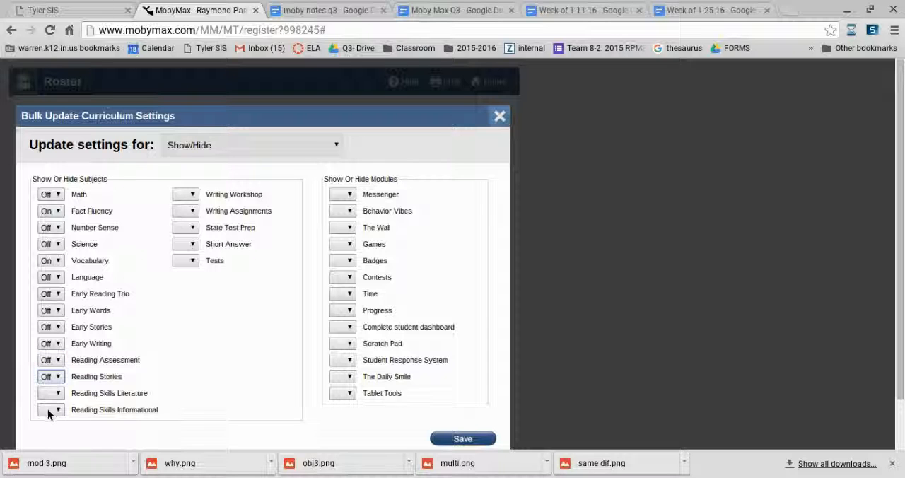
left_click(48, 393)
left_click(45, 423)
left_click(51, 409)
left_click(54, 439)
- Set the Writing Workshop subject to On and Writing Assignments to Off
left_click(194, 196)
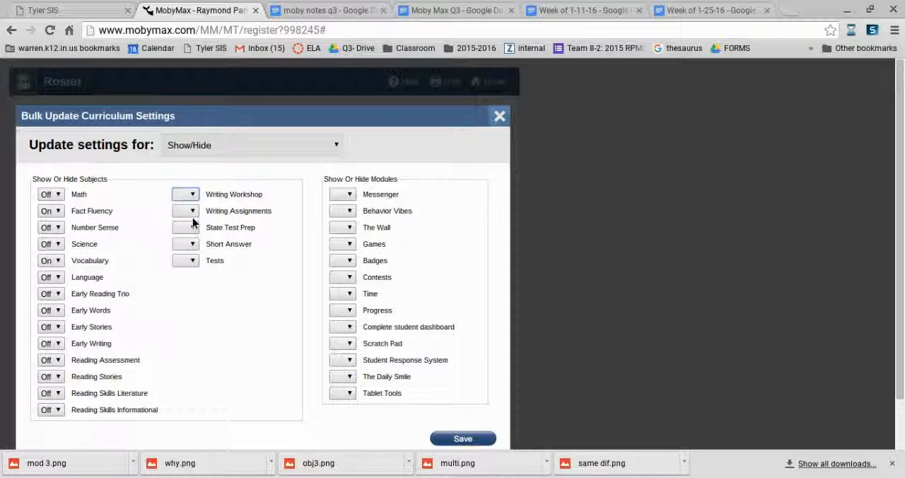
left_click(189, 227)
left_click(193, 197)
left_click(191, 211)
left_click(192, 212)
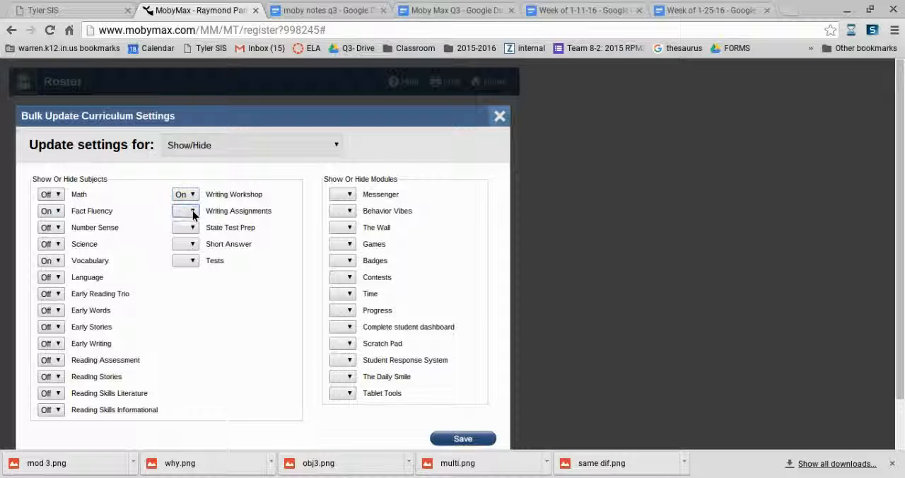
left_click(190, 244)
- Set State Test Prep and Short Answer to On, and set Tests to Off
left_click(191, 228)
left_click(193, 247)
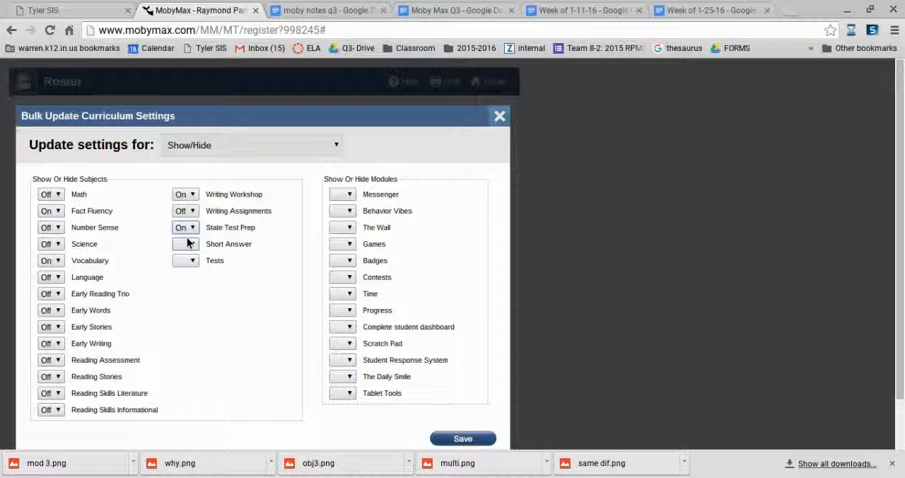
left_click(193, 248)
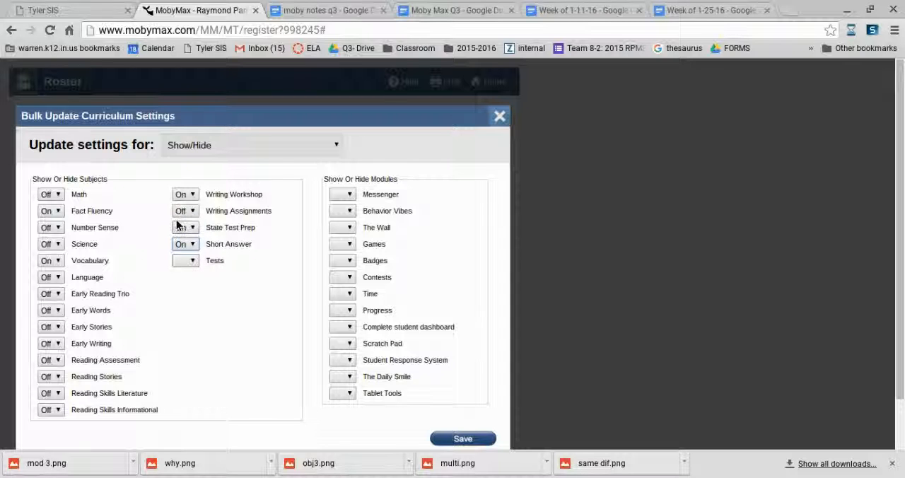
left_click(192, 261)
left_click(193, 299)
- Set the Messenger module to Off, and set Behavior Vibes, The Wall and Games to On
left_click(352, 195)
left_click(340, 228)
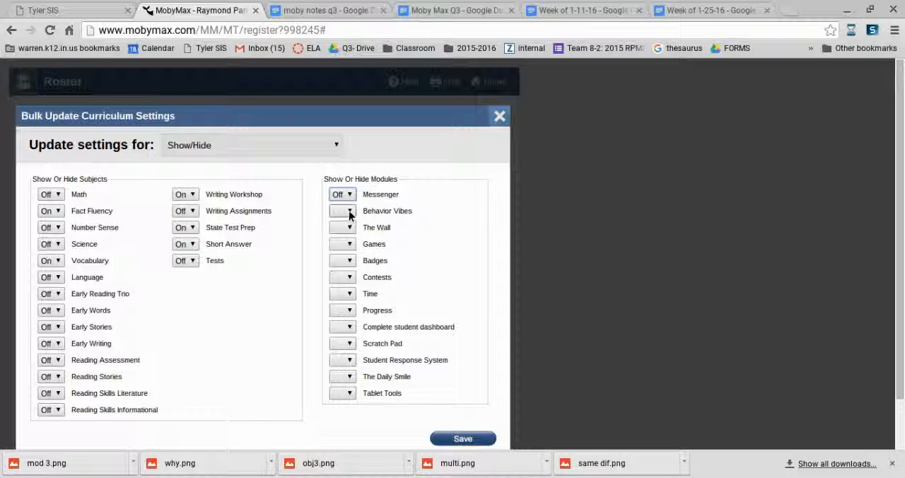
left_click(349, 212)
left_click(350, 230)
key("Down")
key("Tab")
key("Down")
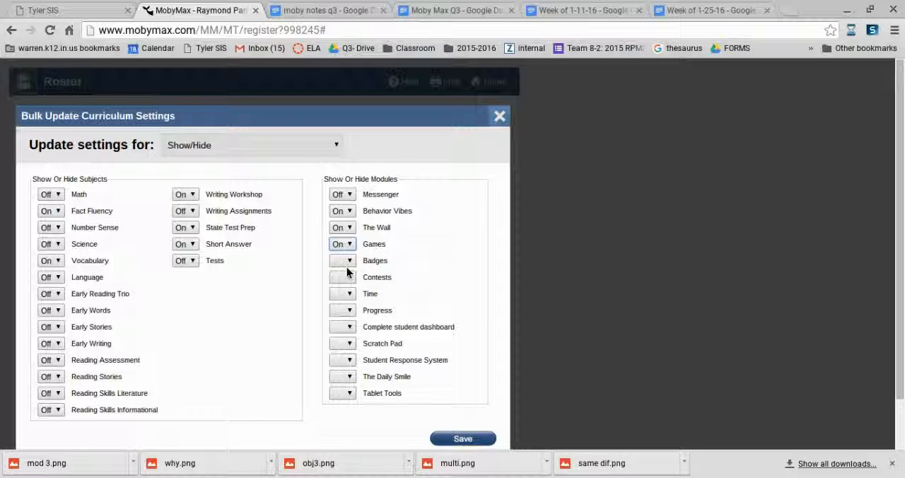
- Set the Badges, Time and Progress modules to On and the Contests module to Off
key("Tab")
key("Down")
key("Tab")
key("Down")
key("Down")
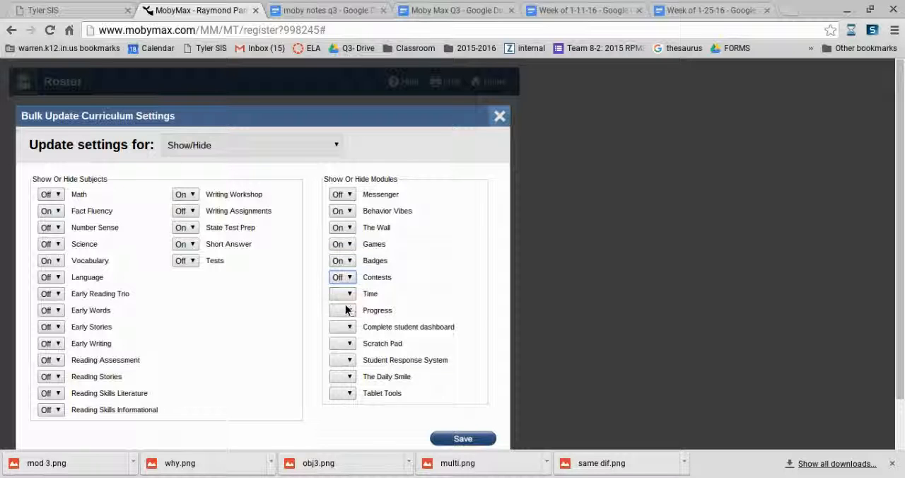
key("Tab")
key("Down")
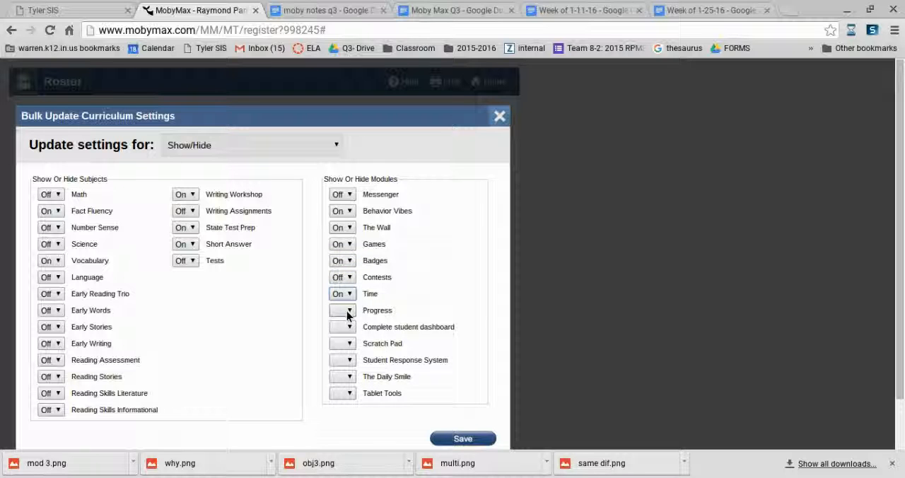
key("Tab")
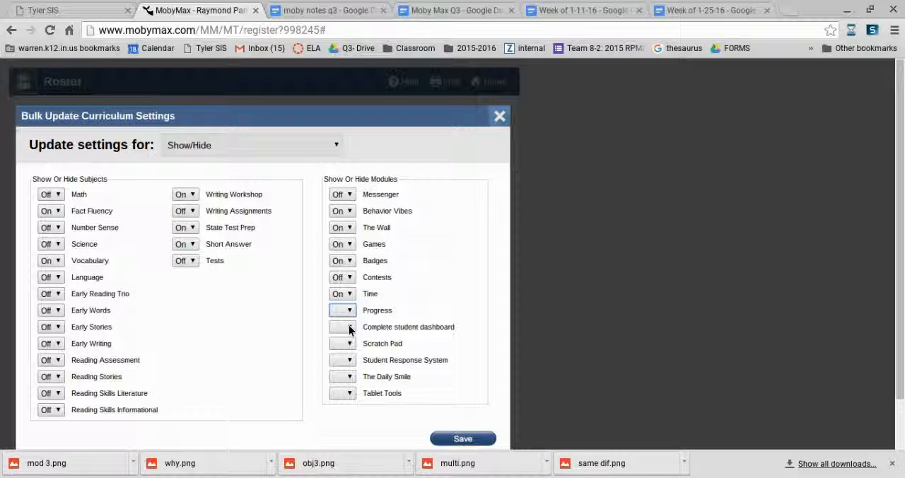
key("Down")
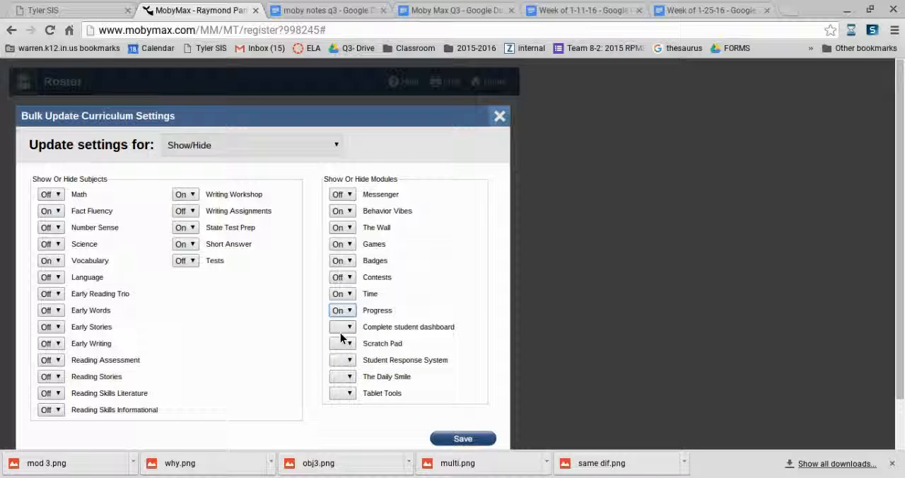
- Set the Scratch Pad module to On and leave the Complete student dashboard setting blank
key("Tab")
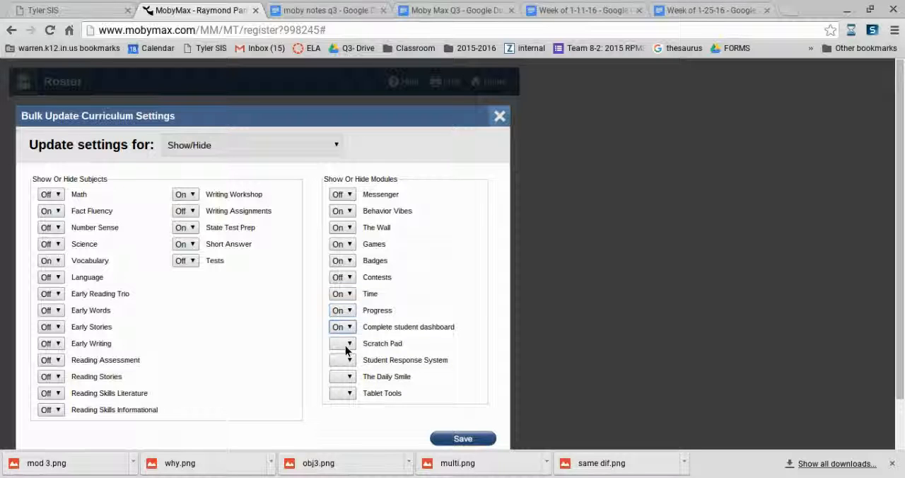
key("Down")
key("Up")
key("Tab")
key("Down")
key("Tab")
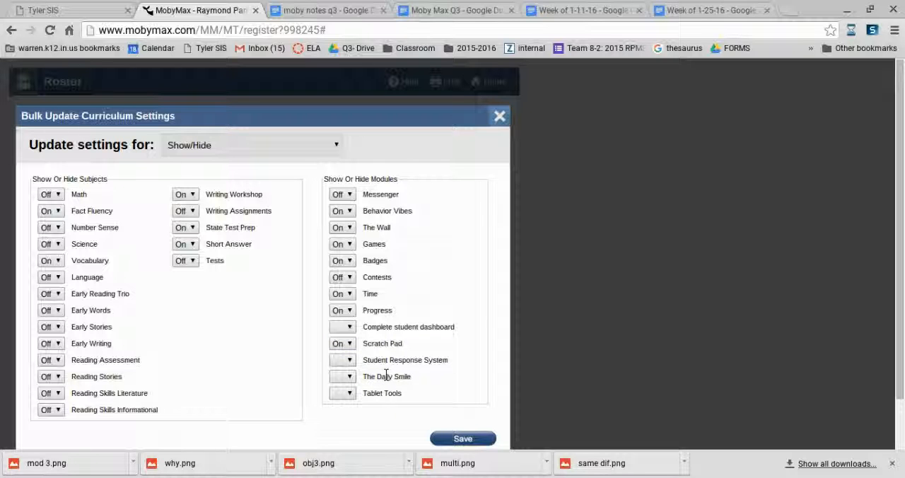
- Set The Daily Smile module to On and the Tablet Tools module to Off
key("Down")
left_click(345, 393)
left_click(339, 425)
- For Writers Workshop, start students at grade level 8 and turn on automatic lessons, short answer problems and exemplar feedback
left_click(336, 148)
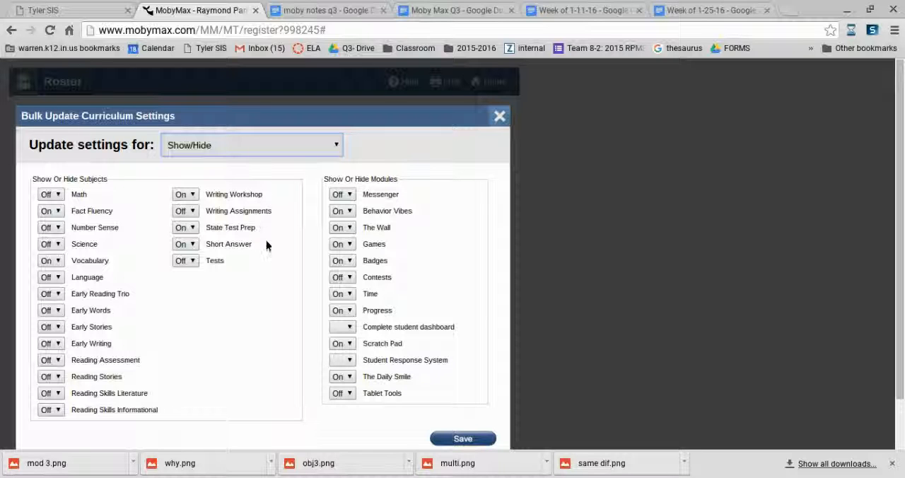
left_click(227, 295)
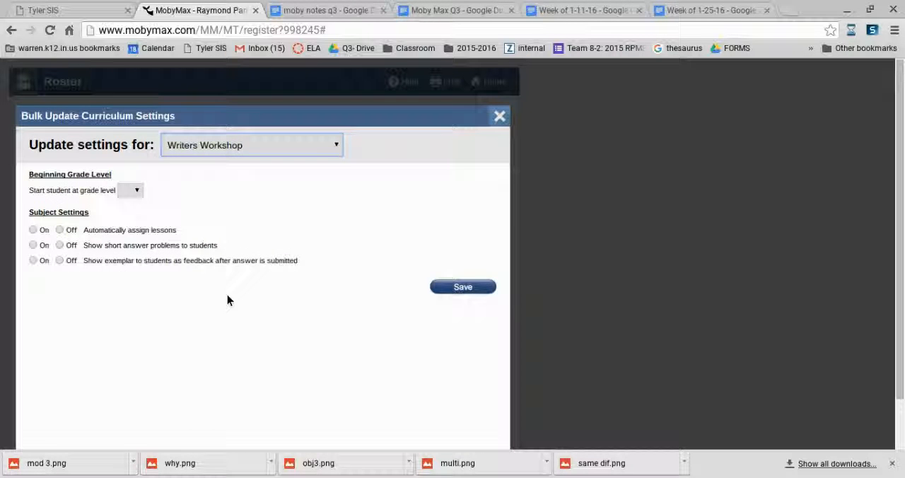
left_click(130, 190)
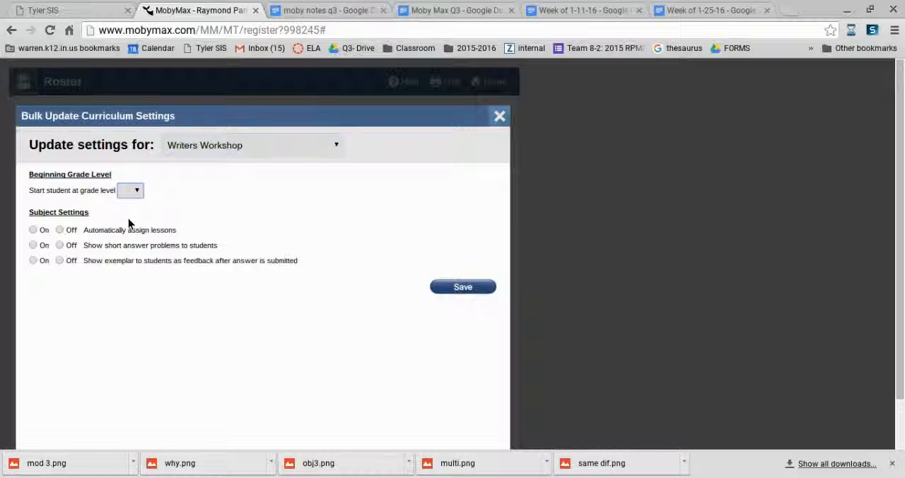
left_click(132, 263)
left_click(33, 231)
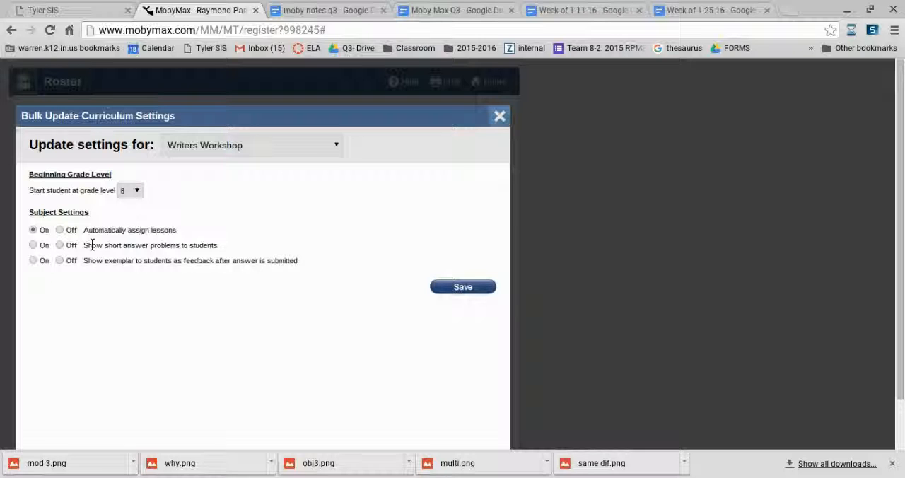
left_click(33, 246)
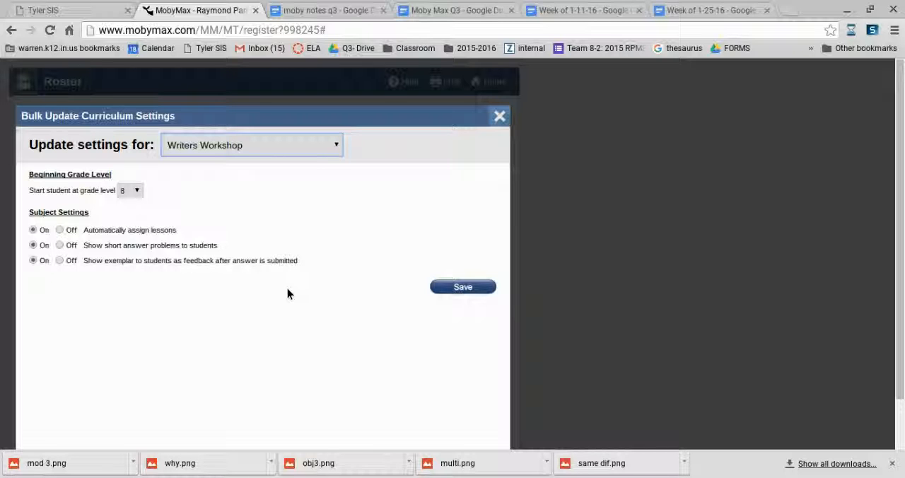
- For Math, set State Test Prep to grade level 8 and turn on continuing to the next grade and automatic lesson assignment
left_click(280, 188)
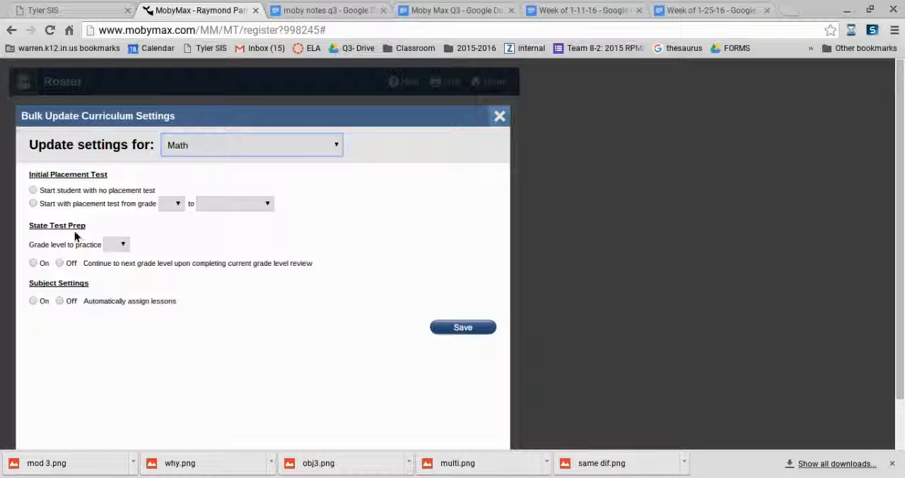
left_click(114, 243)
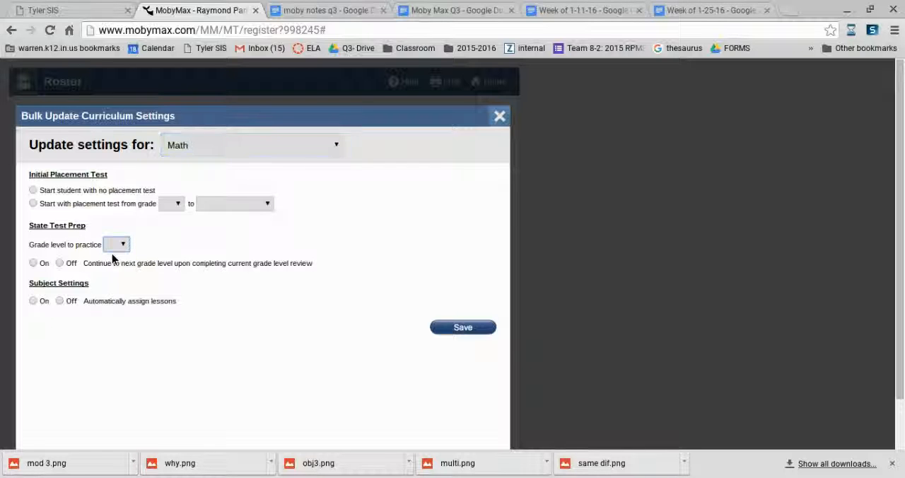
left_click(113, 345)
left_click(33, 263)
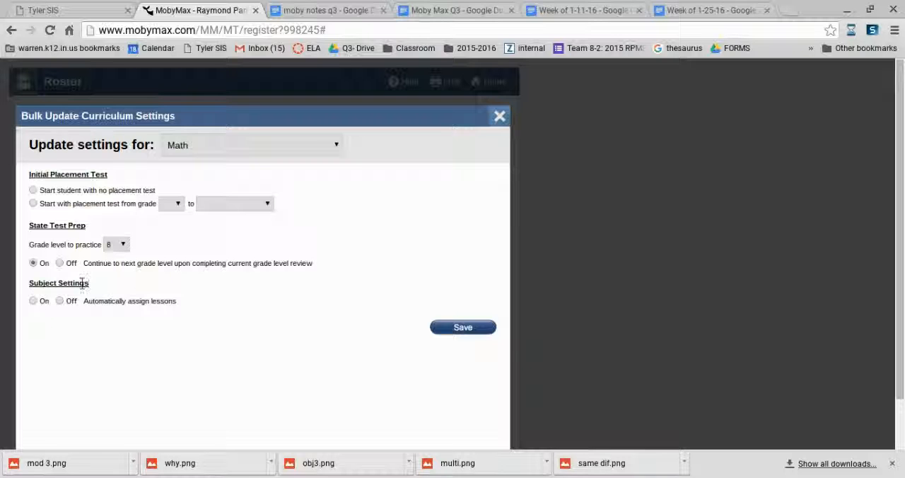
left_click(32, 300)
- Start Math with a placement test from grade 8 to Automatically end
left_click(32, 204)
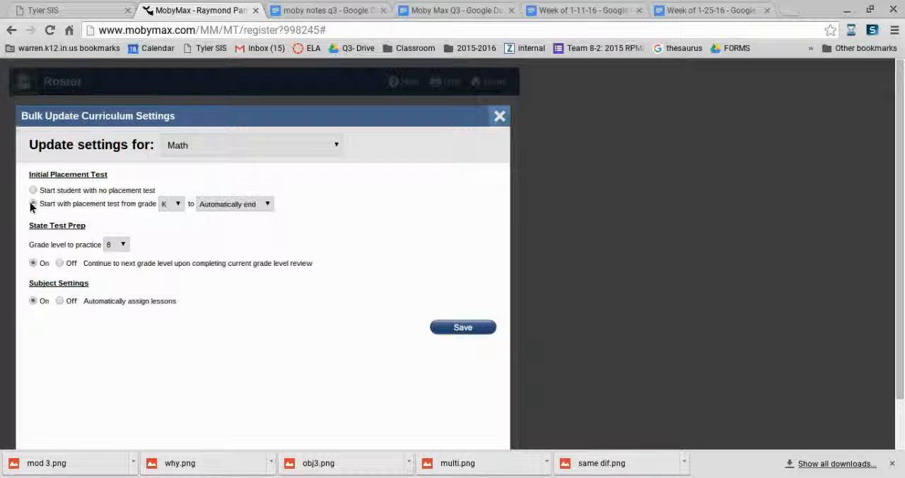
left_click(178, 204)
left_click(225, 205)
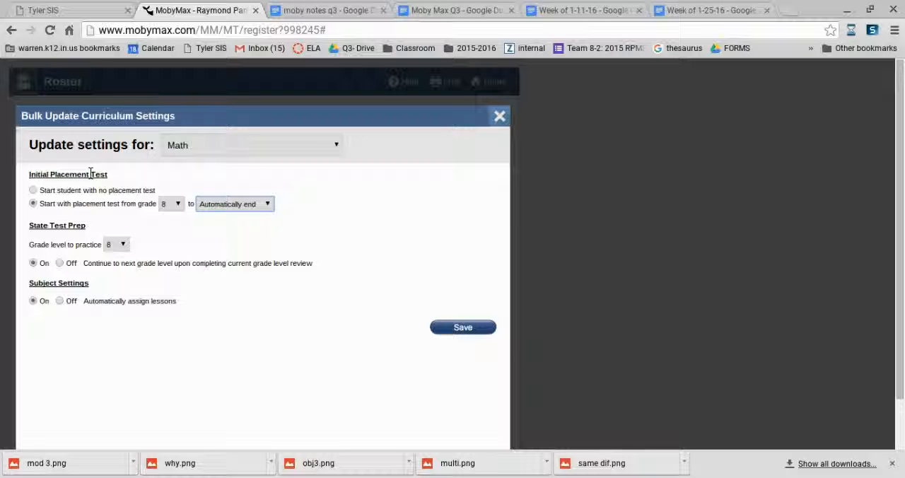
- For Language, start students with a placement test from grade 8 to Automatically end
left_click(244, 152)
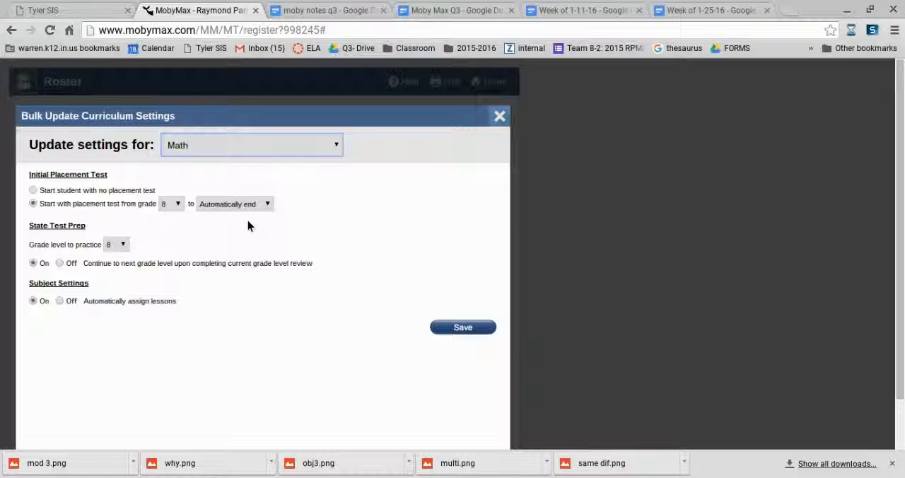
key("Down")
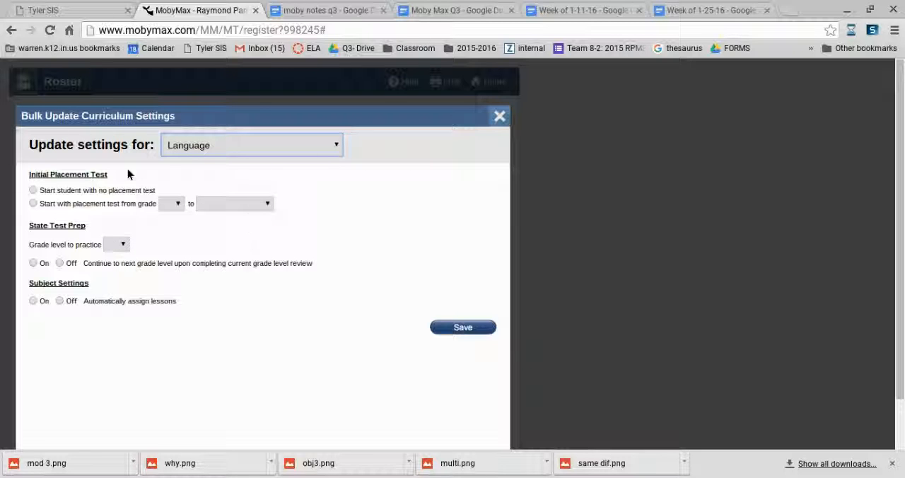
left_click(33, 204)
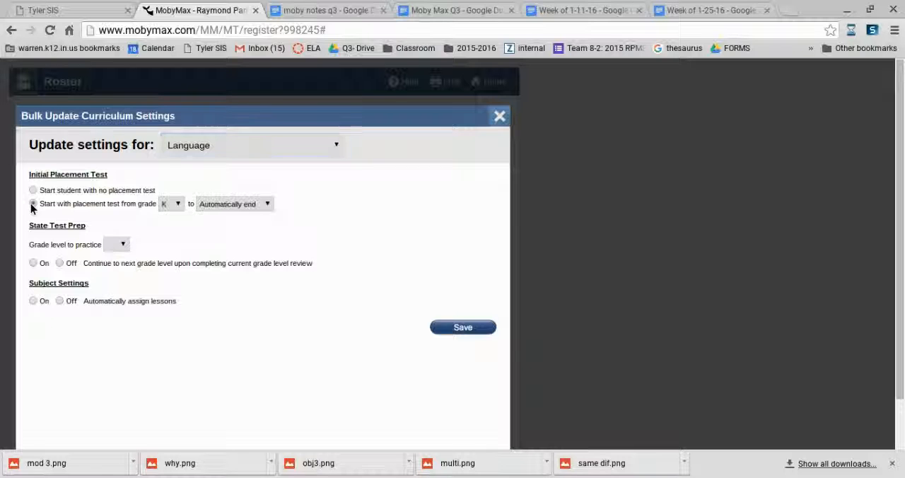
left_click(179, 204)
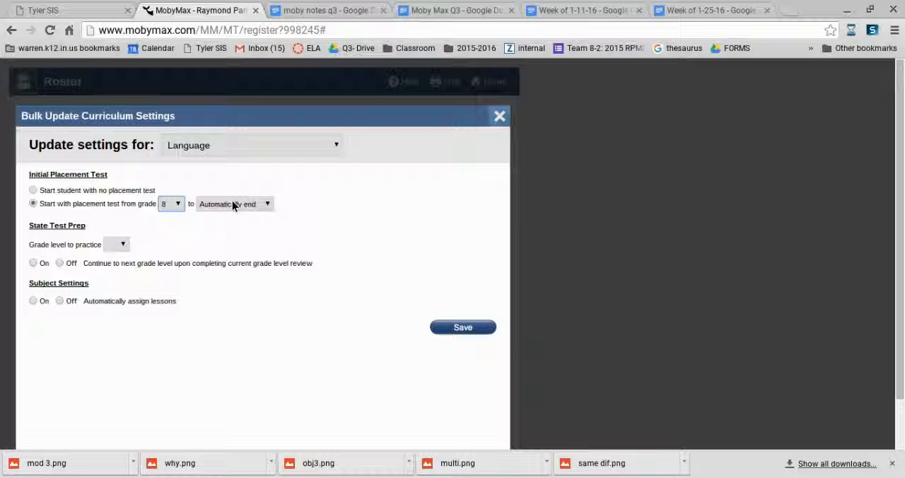
- Set Language State Test Prep to grade level 8 and turn on continuing to the next grade and automatic lesson assignment
left_click(119, 245)
left_click(32, 263)
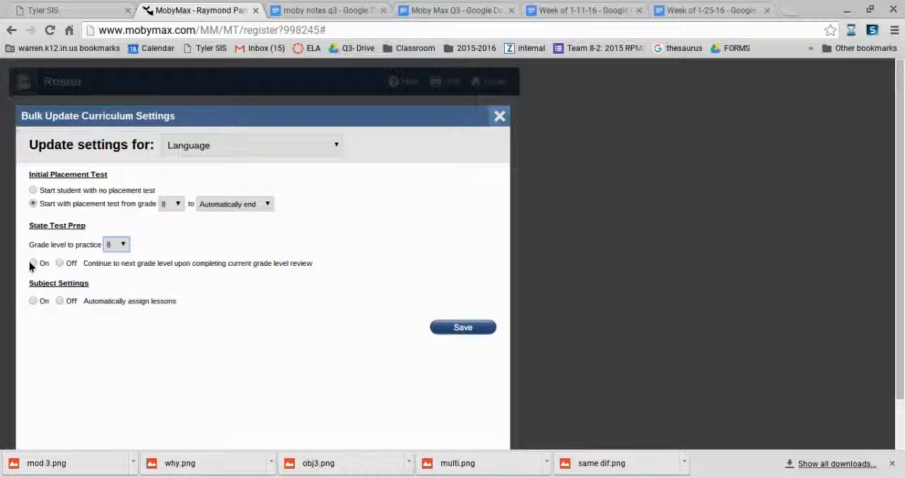
left_click(33, 301)
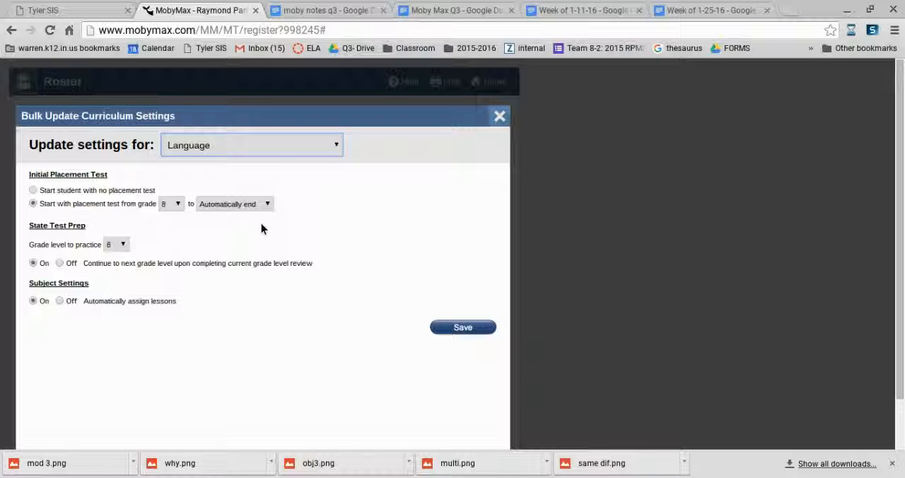
- Save the bulk curriculum settings, close them and return from the roster to the home page
left_click(464, 329)
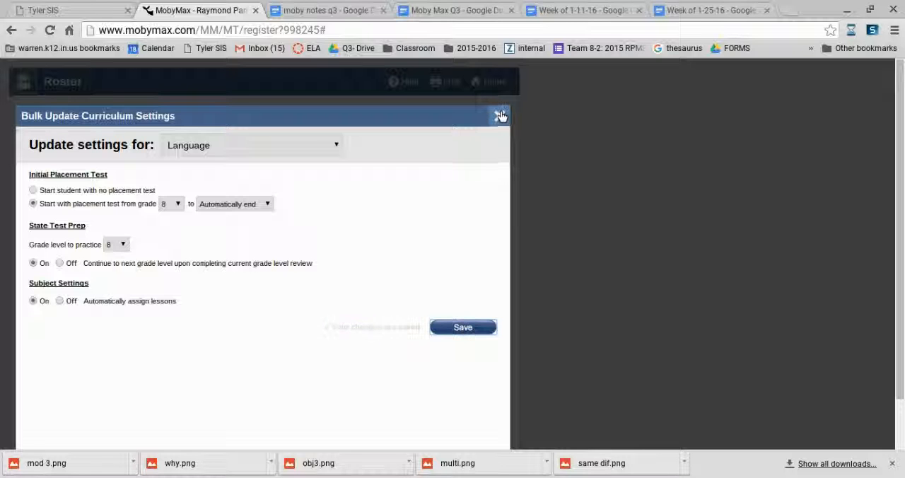
left_click(499, 116)
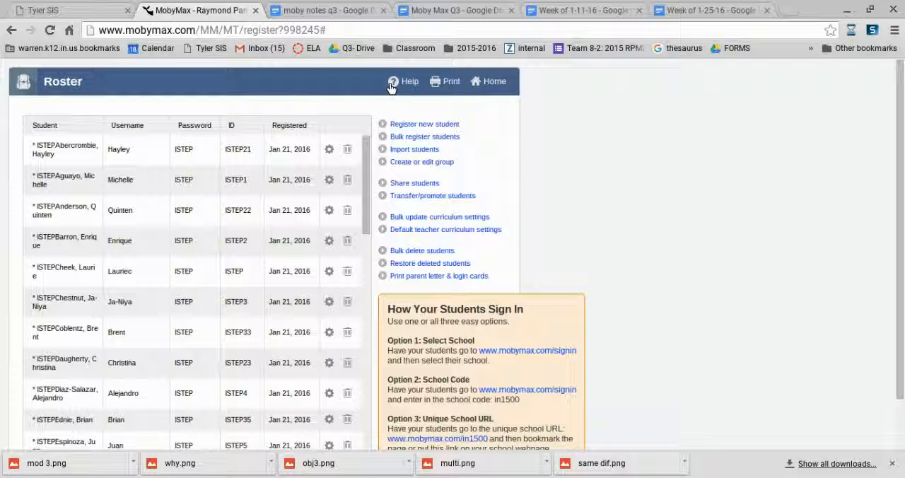
left_click(494, 81)
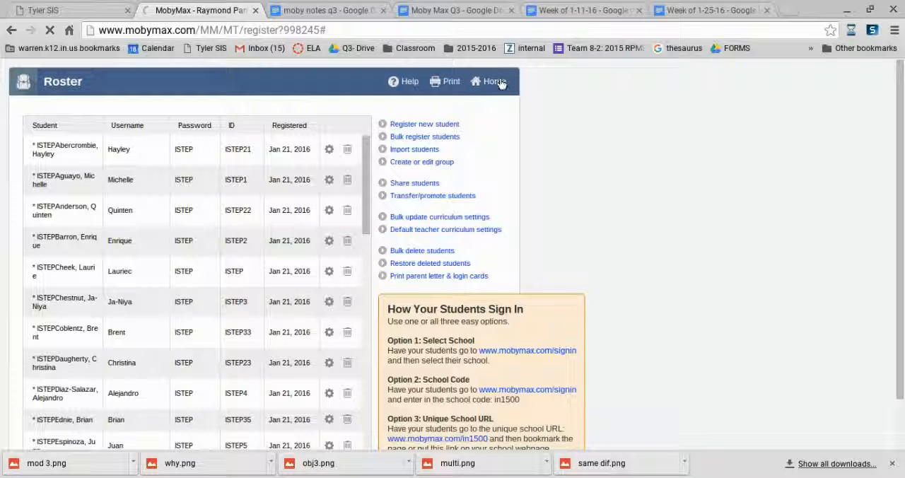